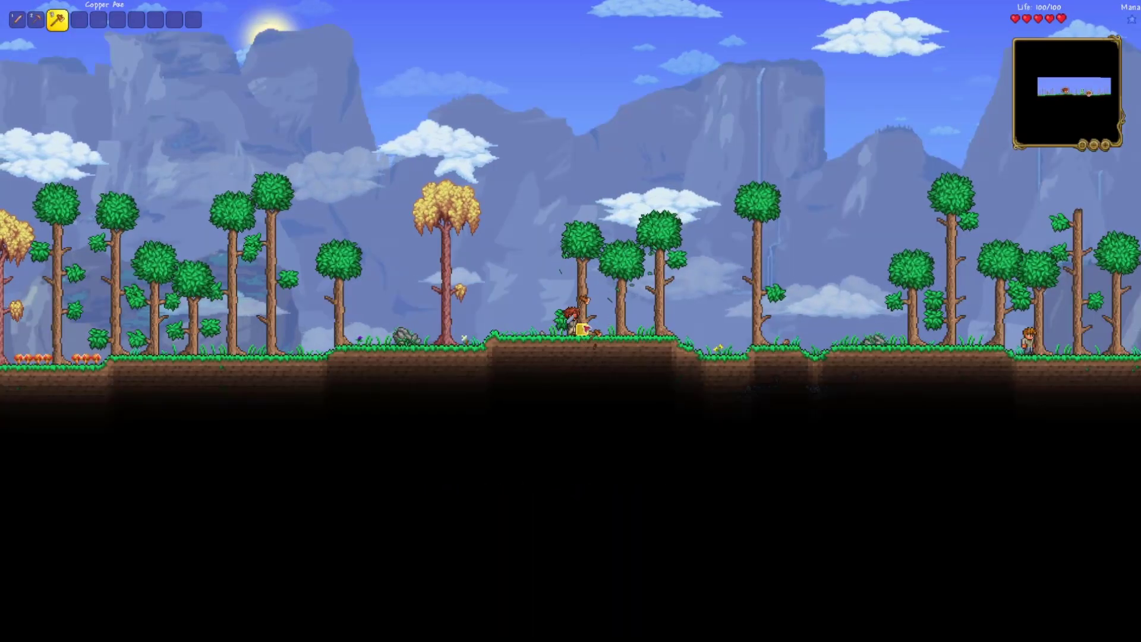
# - Chop down the tree beside the player with the copper axe, then leave the game
pyautogui.click(581, 303)
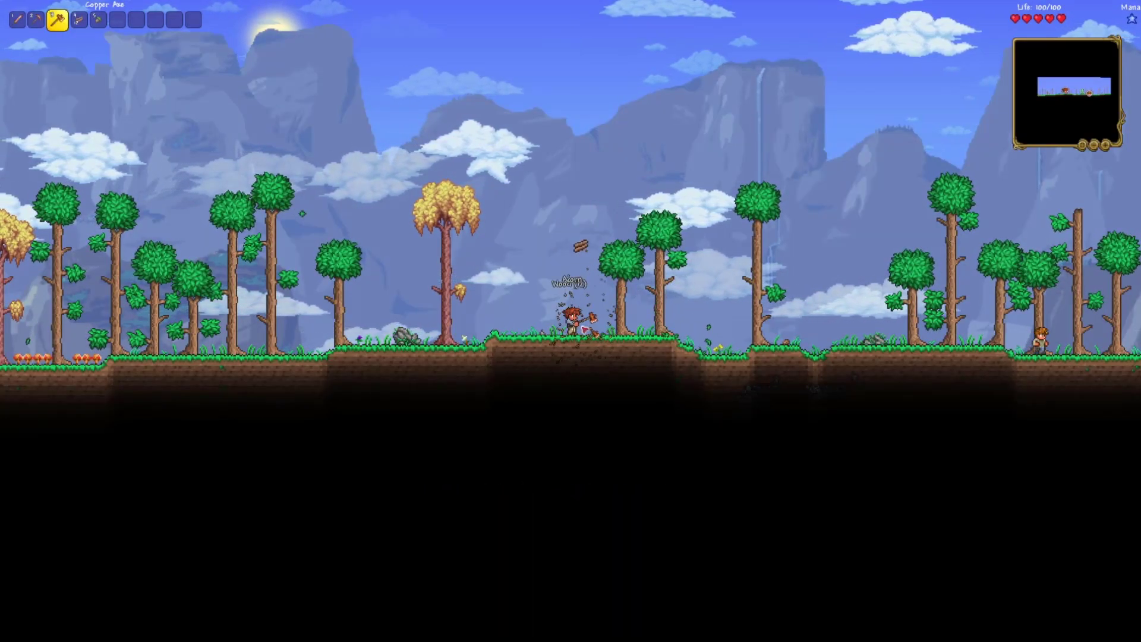
pyautogui.press('d')
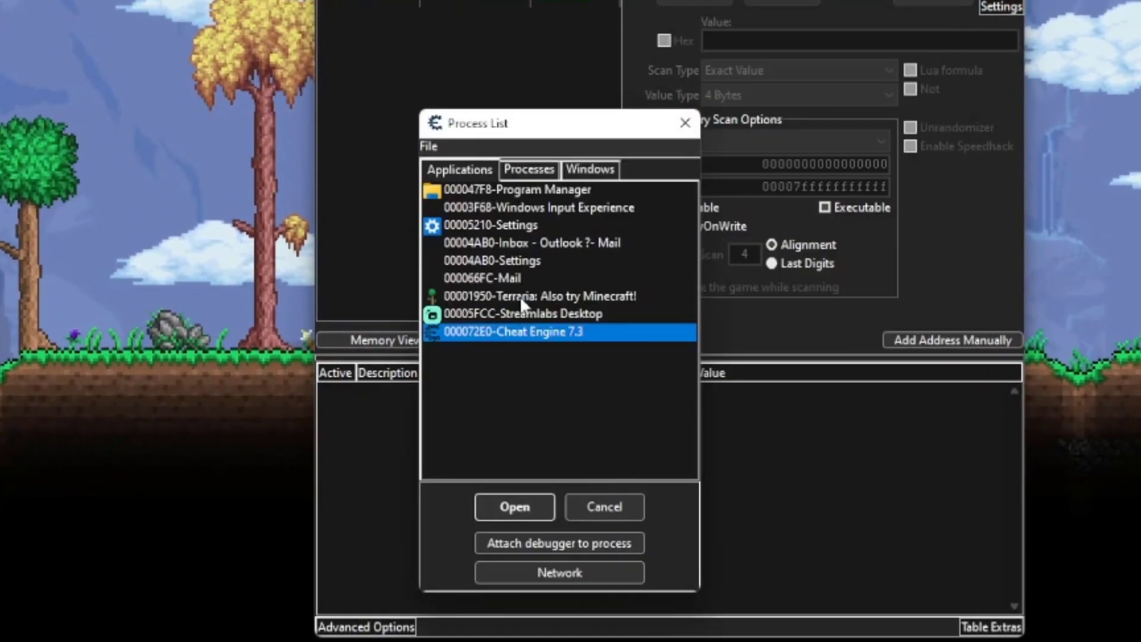
# - Select Terraria in the Process List and attach Cheat Engine to it
pyautogui.click(520, 296)
pyautogui.click(521, 507)
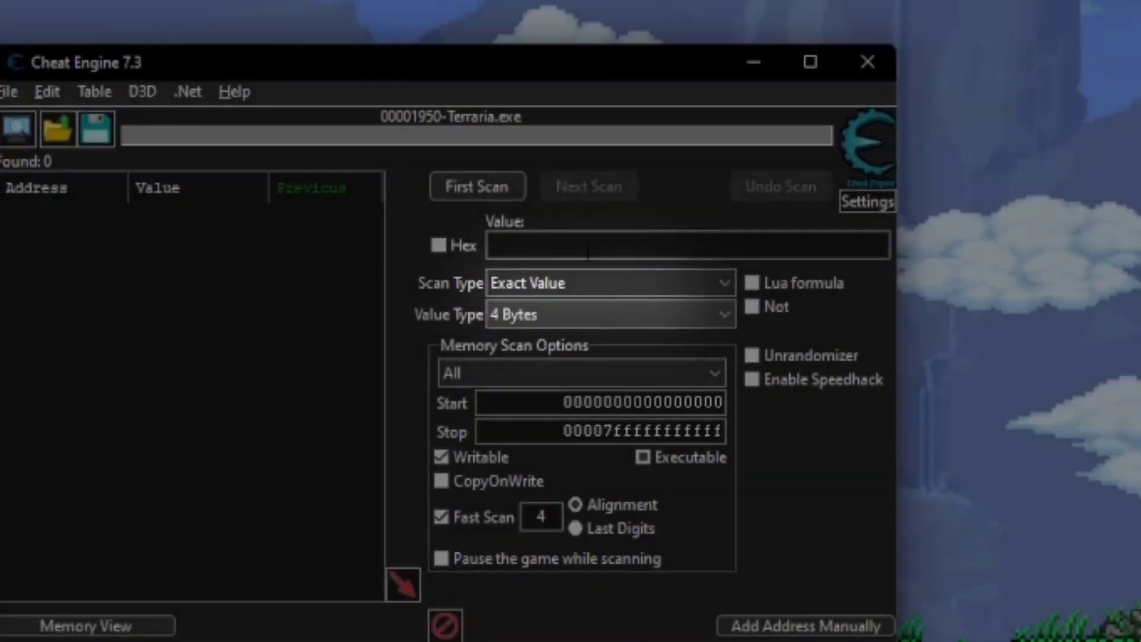
# - Run a first scan for the wood count 27
pyautogui.click(581, 243)
pyautogui.write('27')
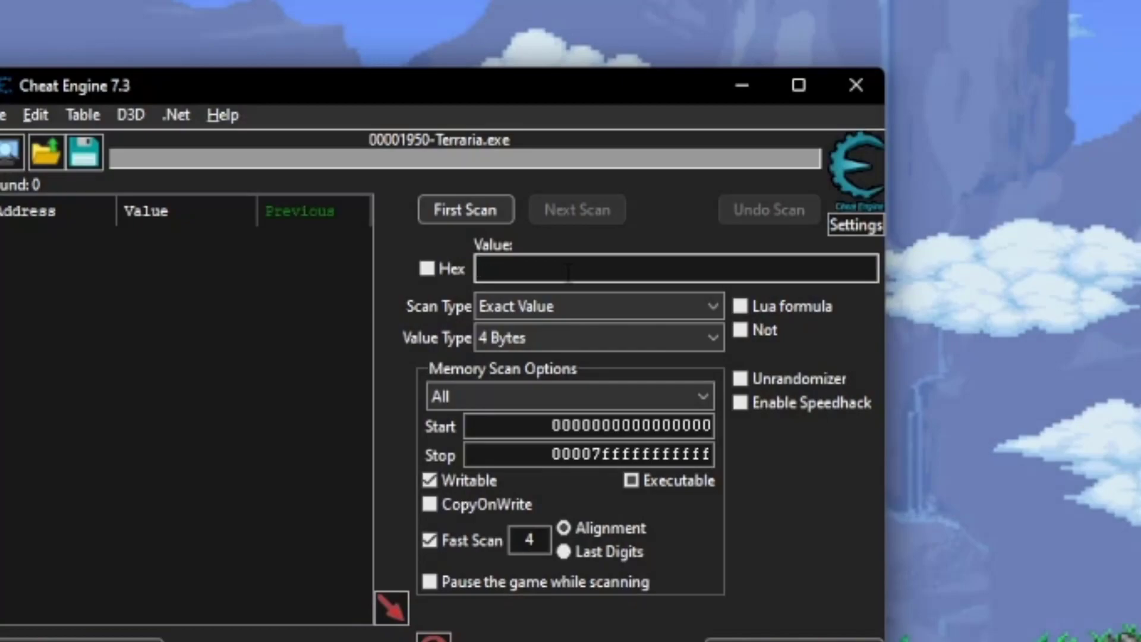
pyautogui.click(426, 208)
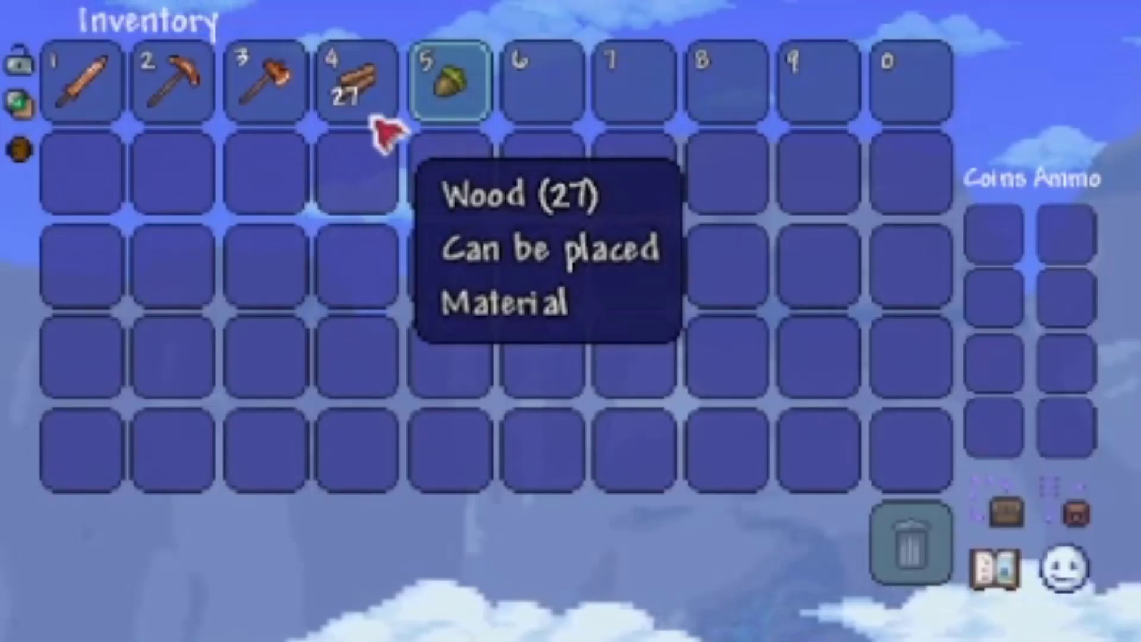
# - Trash four wood from the stack and the acorn from slot 5
pyautogui.rightClick(377, 100)
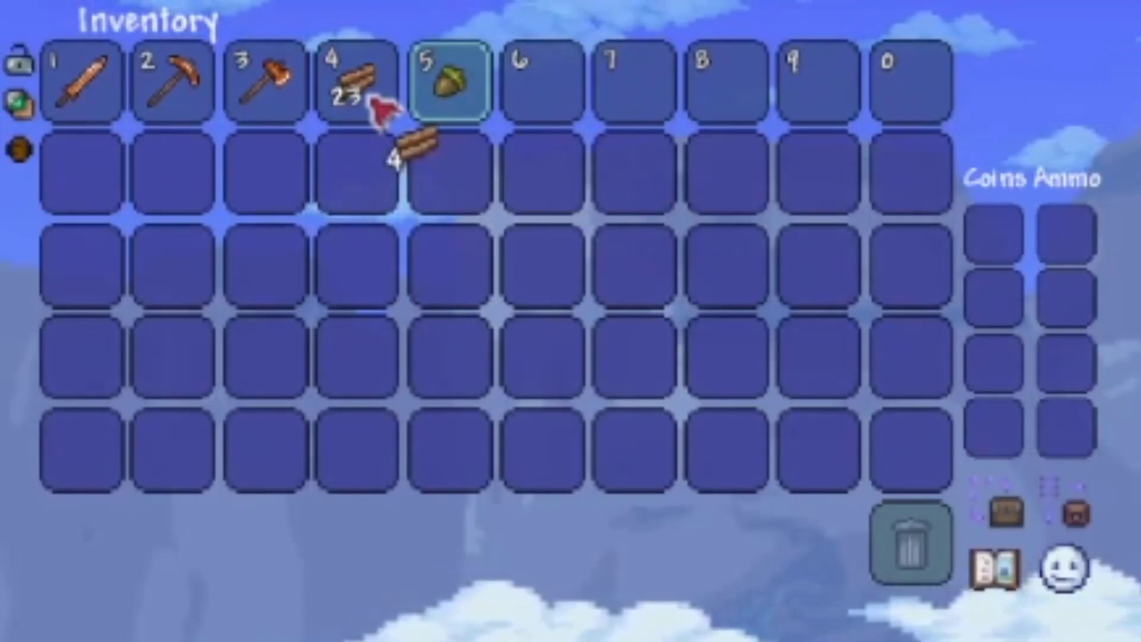
pyautogui.click(896, 542)
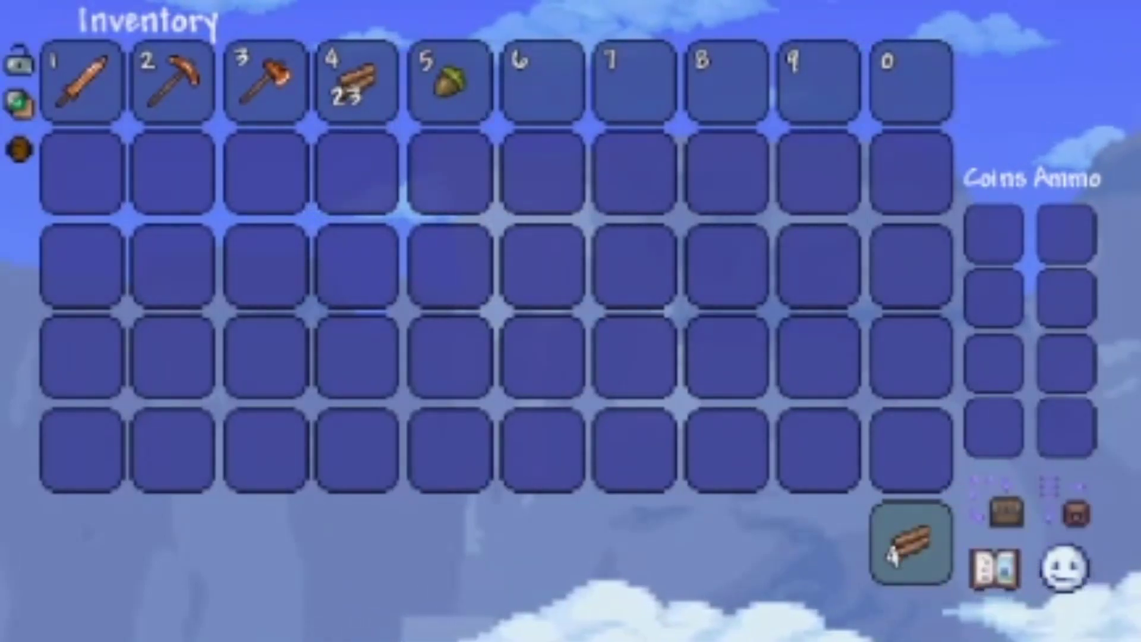
pyautogui.click(450, 80)
pyautogui.click(905, 548)
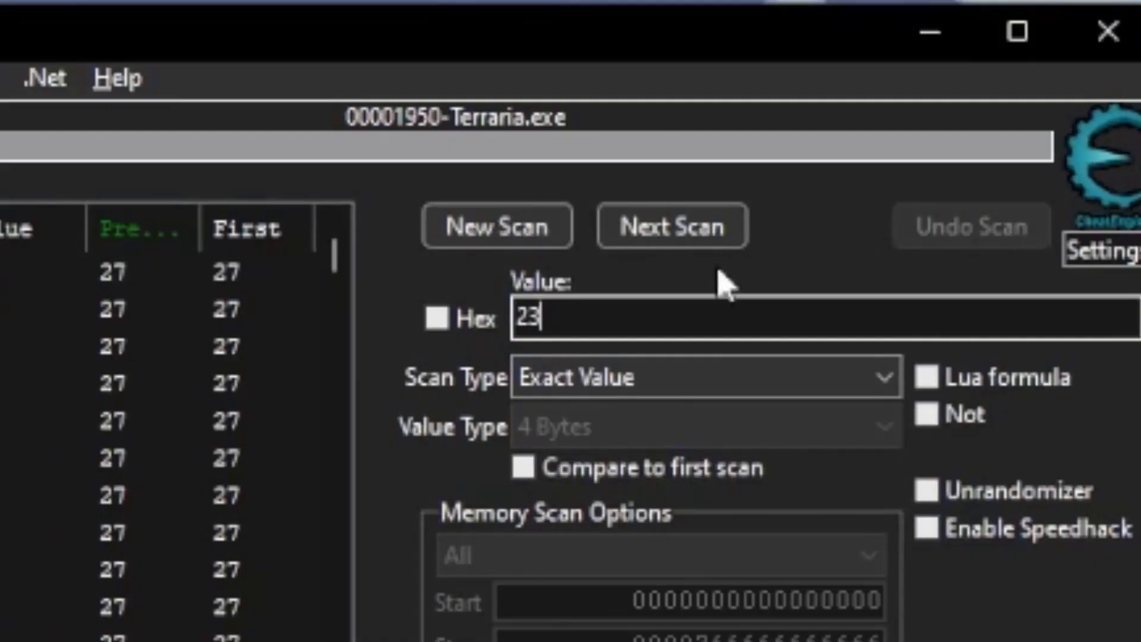
# - Run a next scan for 23 and select both resulting addresses
pyautogui.click(713, 234)
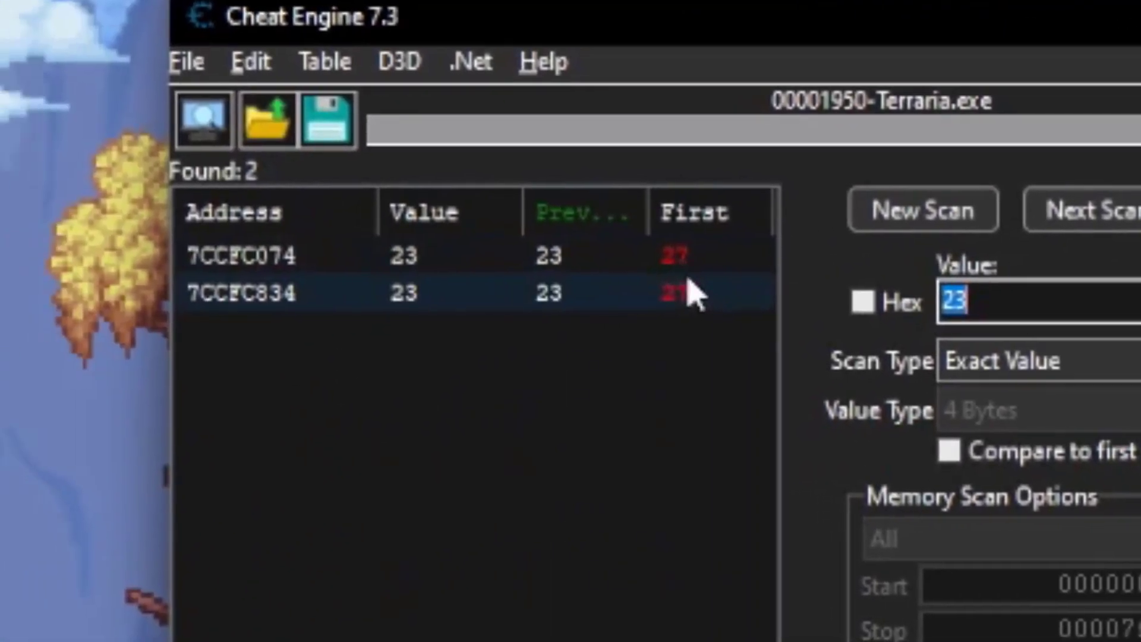
pyautogui.click(785, 268)
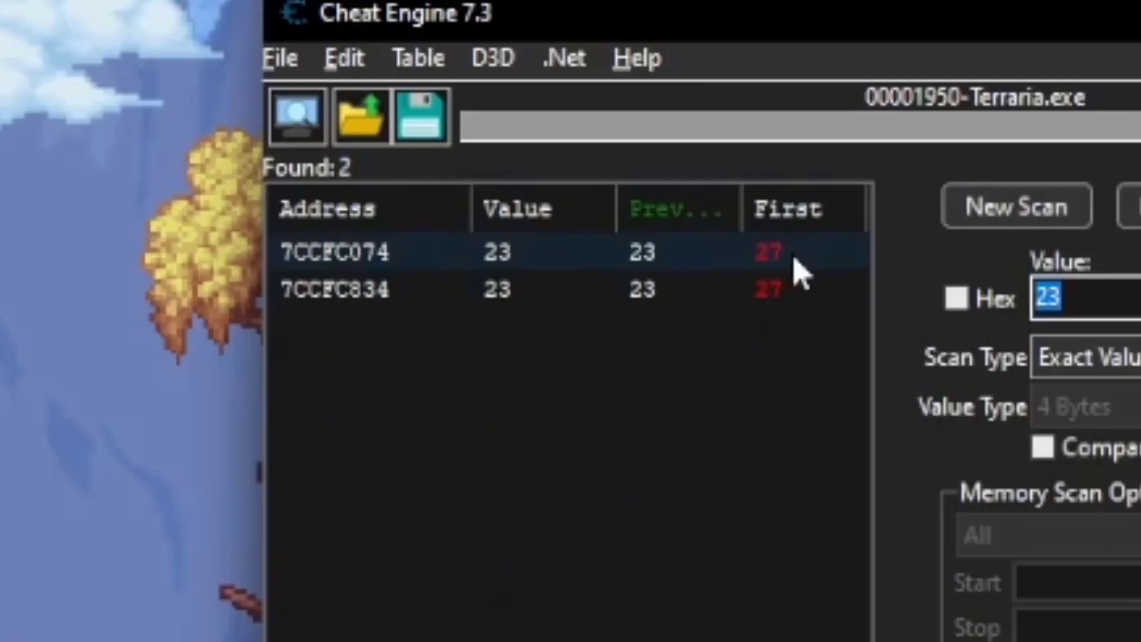
pyautogui.moveTo(553, 350); pyautogui.dragTo(551, 258)
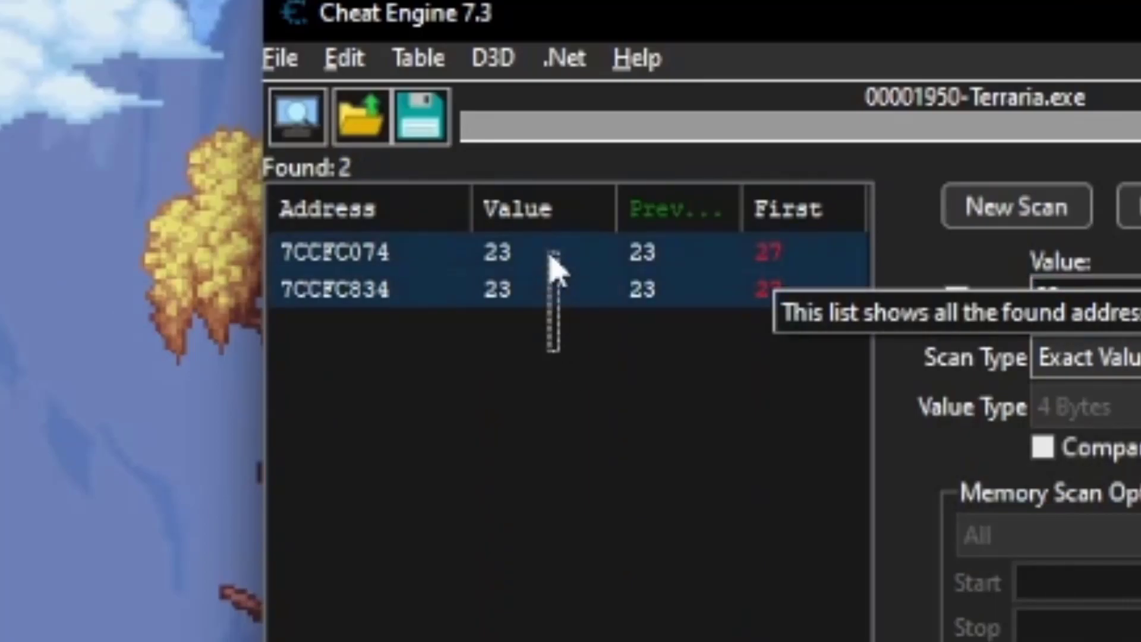
# - Open the Change value prompt for the two selected addresses
pyautogui.rightClick(554, 260)
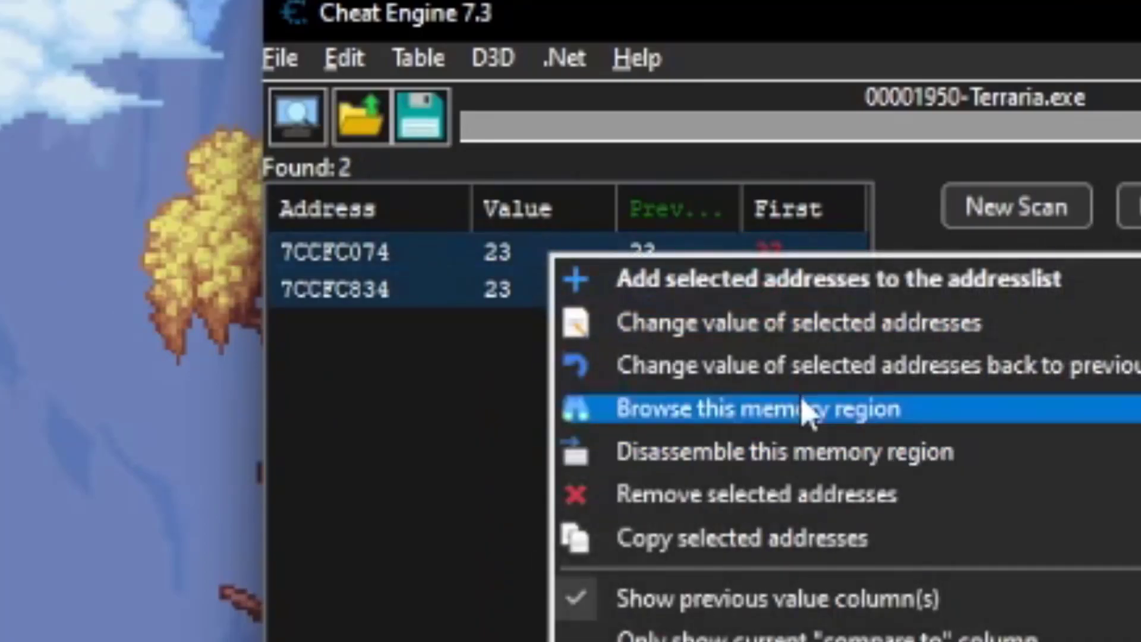
pyautogui.click(744, 325)
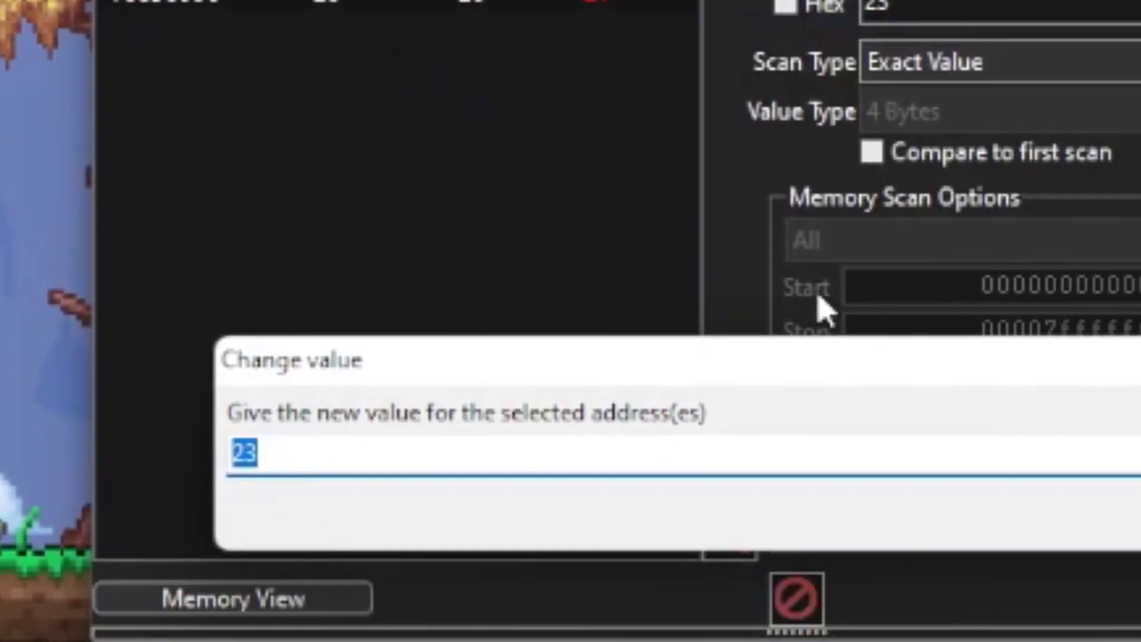